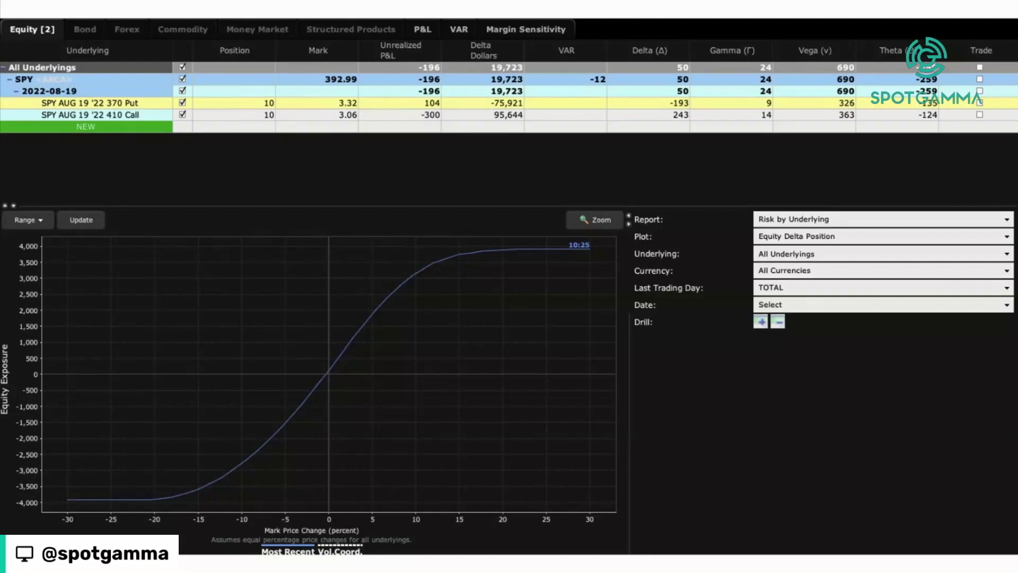
Step: Hand-mark the position sizes and put/call rows, sketch a shifted curve, then erase them
drag(259, 82, 272, 132)
mouse_move(172, 80)
mouse_down()
mouse_move(137, 109)
mouse_move(166, 144)
mouse_up()
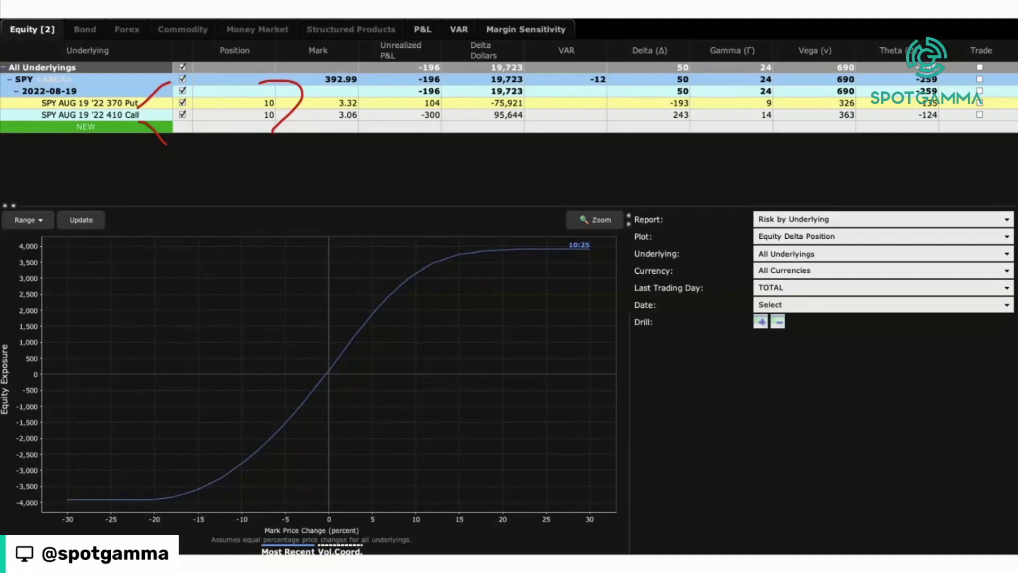
mouse_move(597, 266)
mouse_down()
mouse_move(430, 301)
mouse_move(159, 521)
mouse_up()
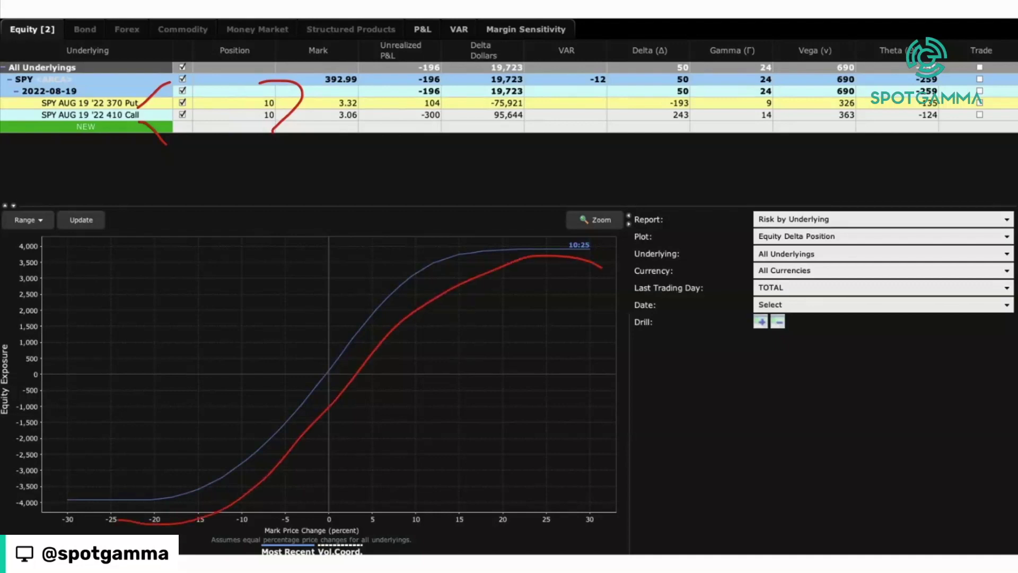
key(Escape)
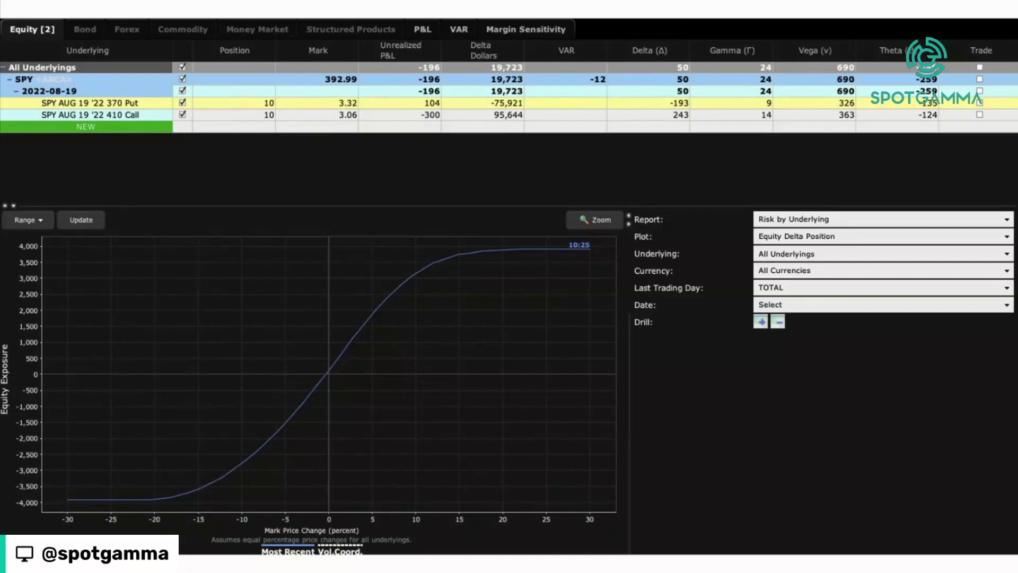
Step: Annotate zero change and arrows for exposure rising and falling with price, then erase them
mouse_move(344, 503)
mouse_down()
mouse_move(331, 502)
mouse_move(563, 497)
mouse_move(503, 485)
mouse_up()
mouse_move(356, 392)
mouse_down()
mouse_move(512, 279)
mouse_move(547, 309)
mouse_up()
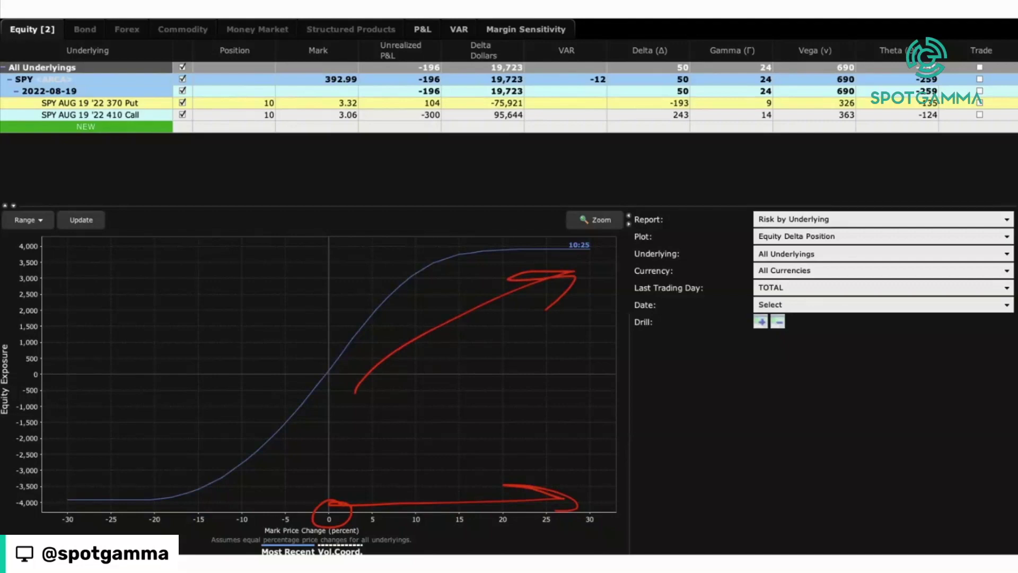
drag(303, 517, 52, 511)
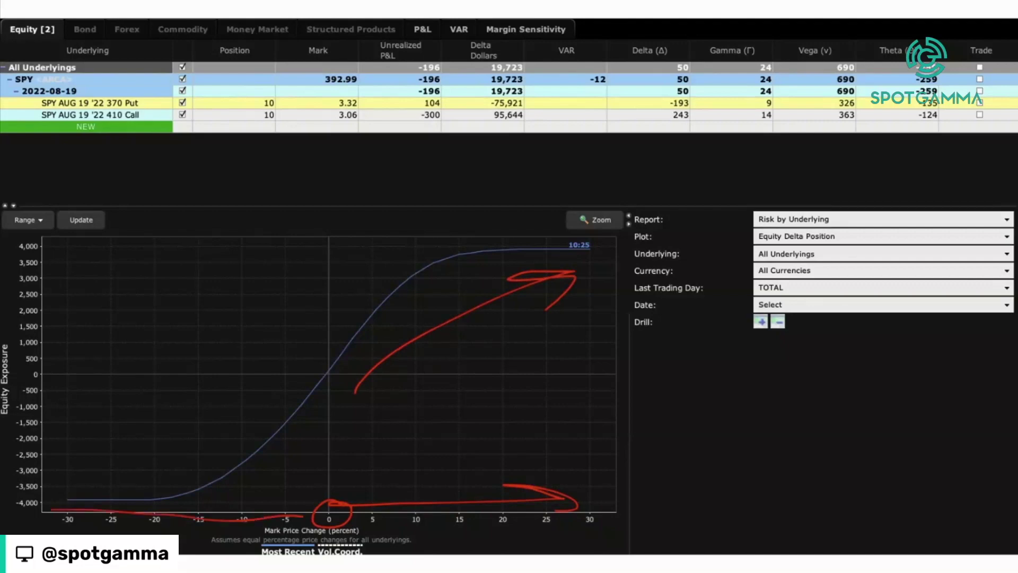
drag(109, 496, 125, 534)
drag(287, 383, 41, 503)
drag(109, 509, 113, 463)
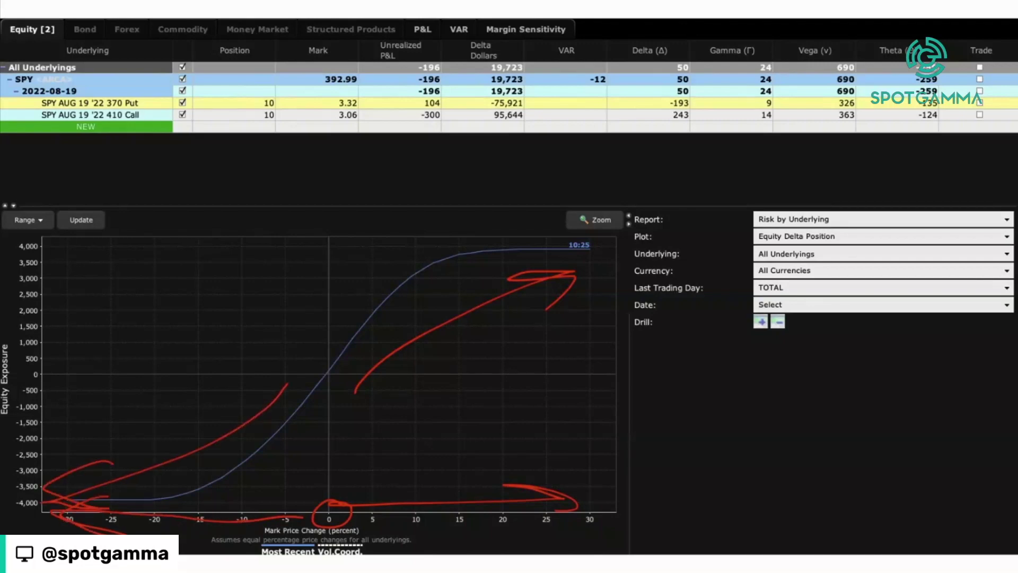
drag(48, 380, 44, 503)
key(Escape)
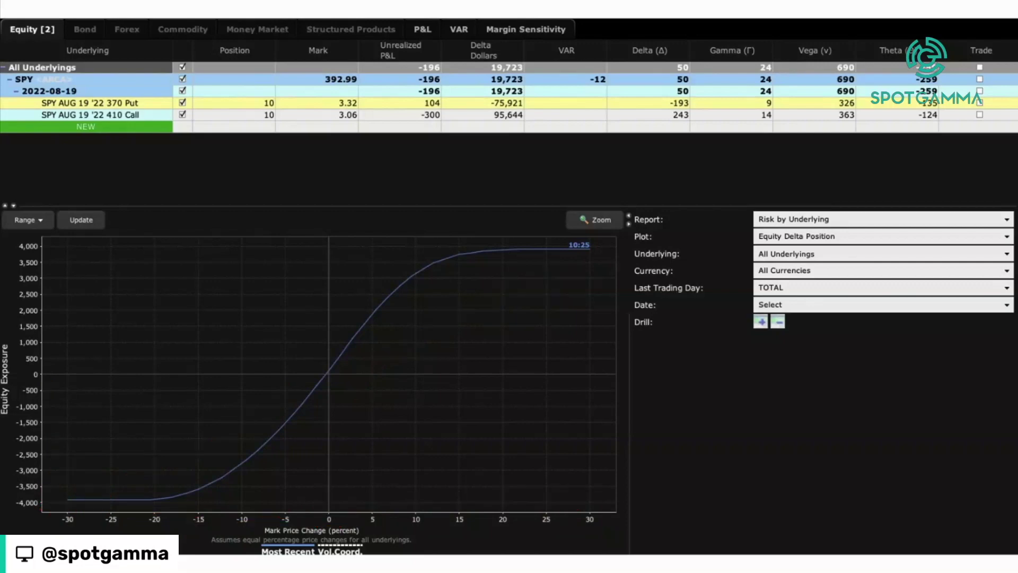
Step: Toggle the 370 Put off and back on, then exclude the 410 Call for put-only exposure
click(183, 102)
click(182, 103)
click(182, 115)
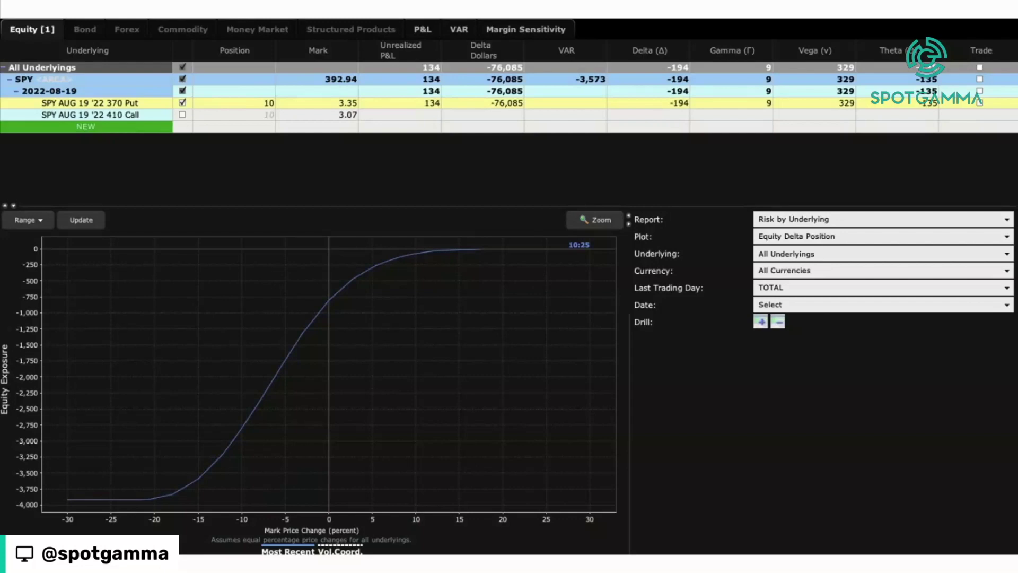
Step: Strike out the excluded 410 Call row and trace the put-only exposure curve by hand
mouse_move(40, 114)
mouse_down()
mouse_move(169, 120)
mouse_move(172, 94)
mouse_up()
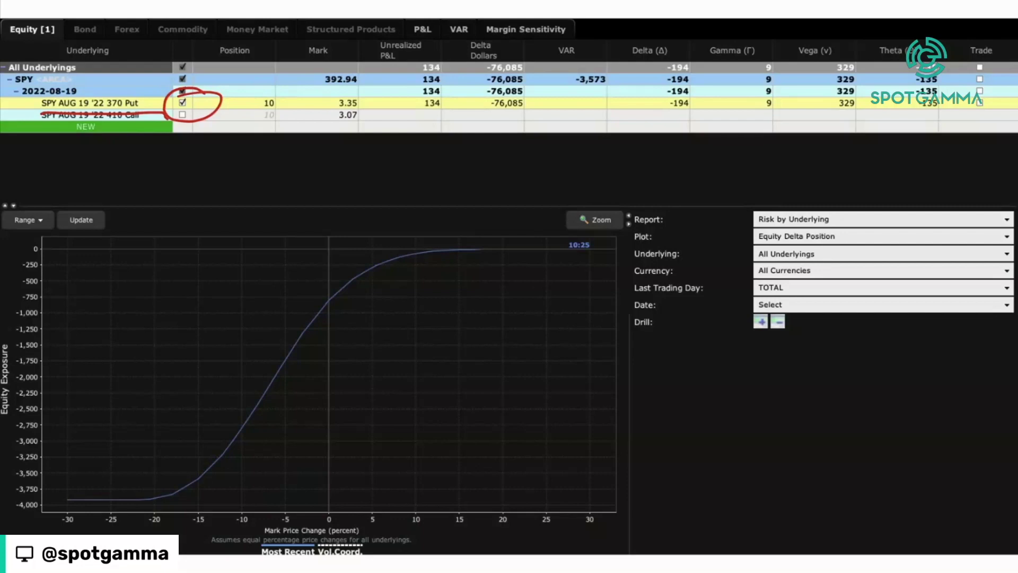
drag(338, 490, 348, 496)
mouse_move(116, 515)
mouse_down()
mouse_move(183, 502)
mouse_move(289, 400)
mouse_move(362, 306)
mouse_move(438, 254)
mouse_up()
drag(386, 277, 447, 269)
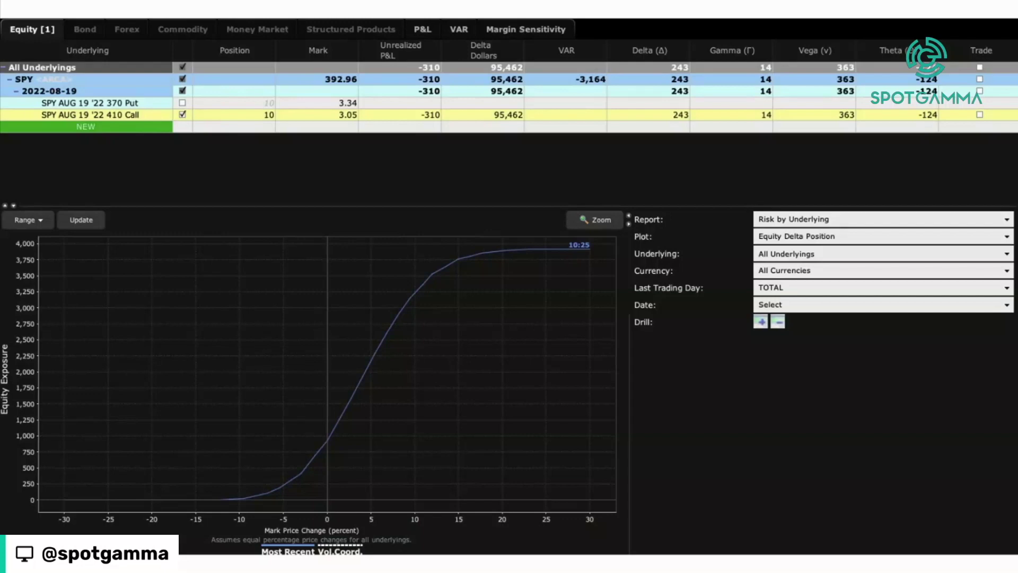
drag(223, 102, 212, 111)
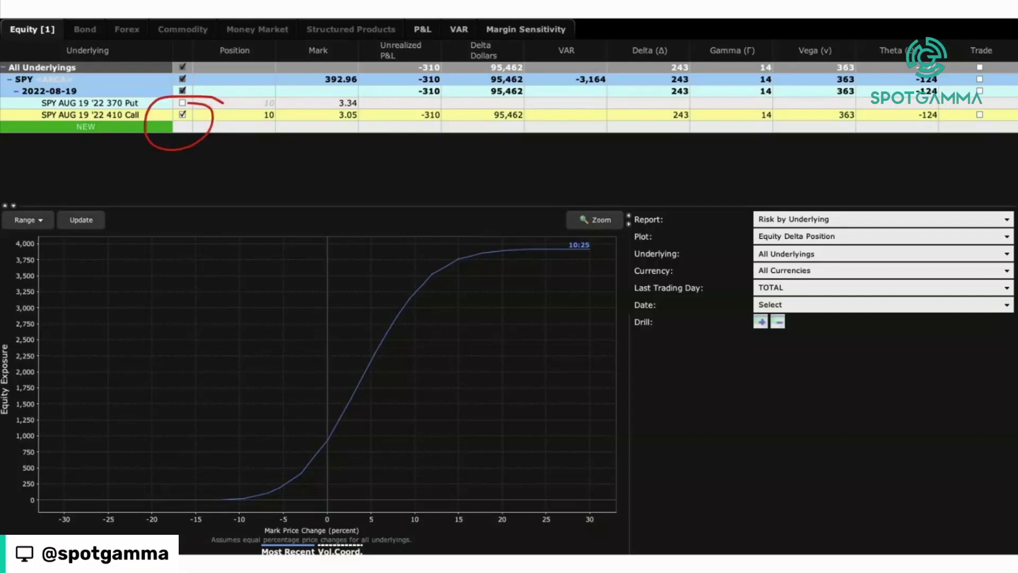
mouse_move(278, 489)
mouse_down()
mouse_move(567, 498)
mouse_move(494, 531)
mouse_up()
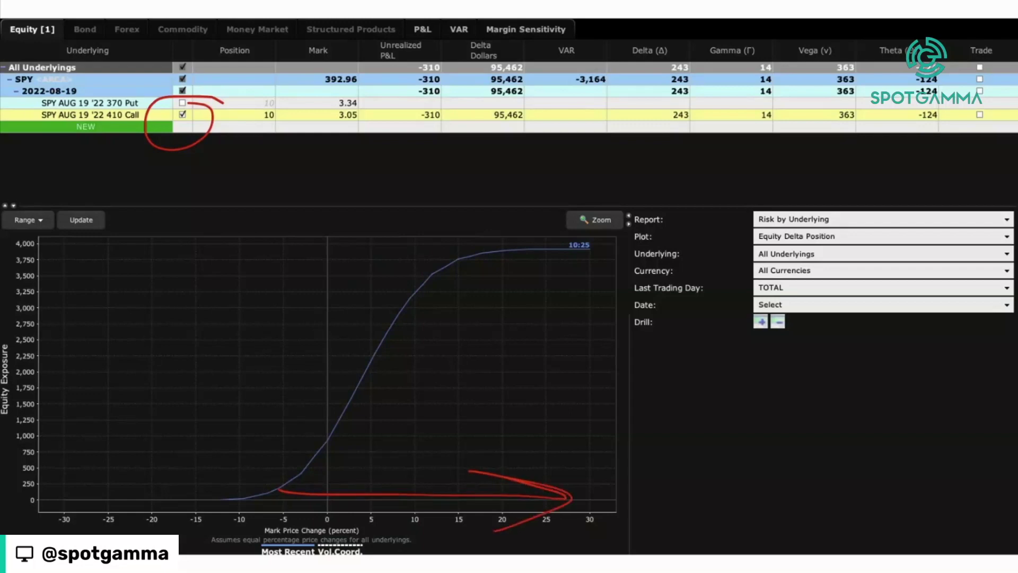
drag(78, 463, 38, 302)
drag(73, 243, 92, 281)
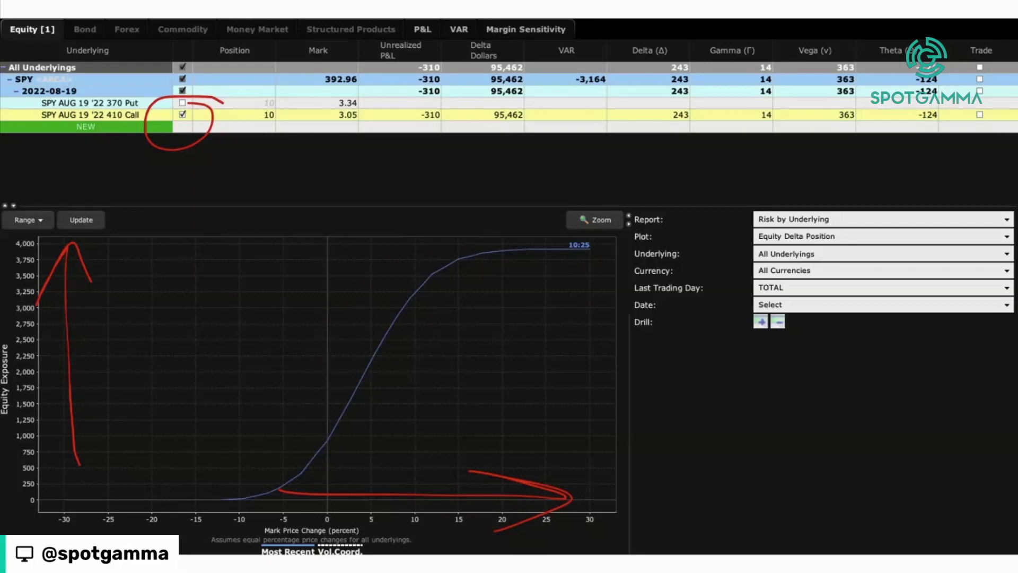
mouse_move(315, 412)
mouse_down()
mouse_move(299, 444)
mouse_move(341, 417)
mouse_move(371, 436)
mouse_up()
mouse_move(301, 492)
mouse_down()
mouse_move(451, 278)
mouse_move(374, 301)
mouse_up()
drag(454, 314, 473, 266)
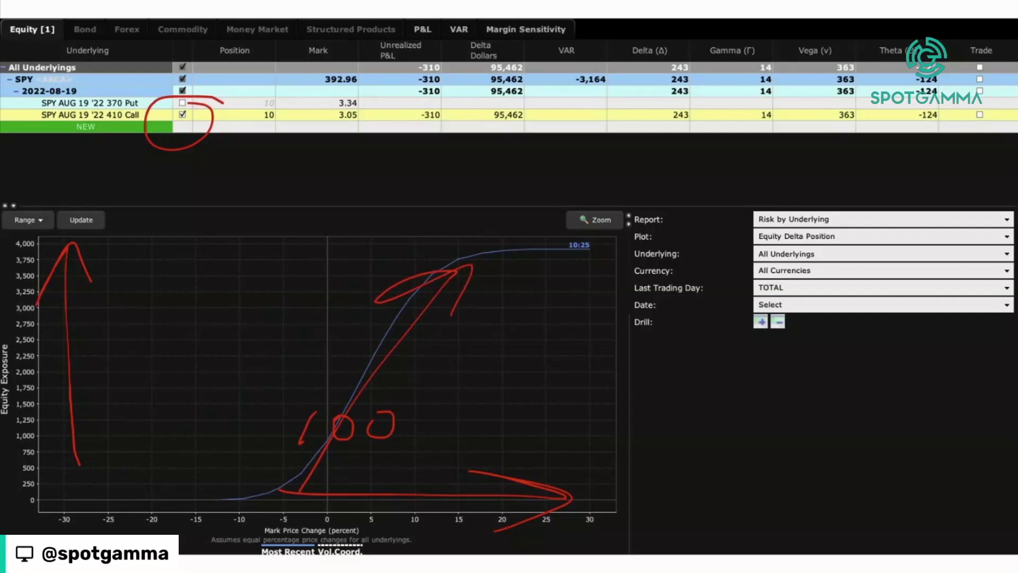
drag(405, 210, 380, 272)
drag(429, 227, 543, 222)
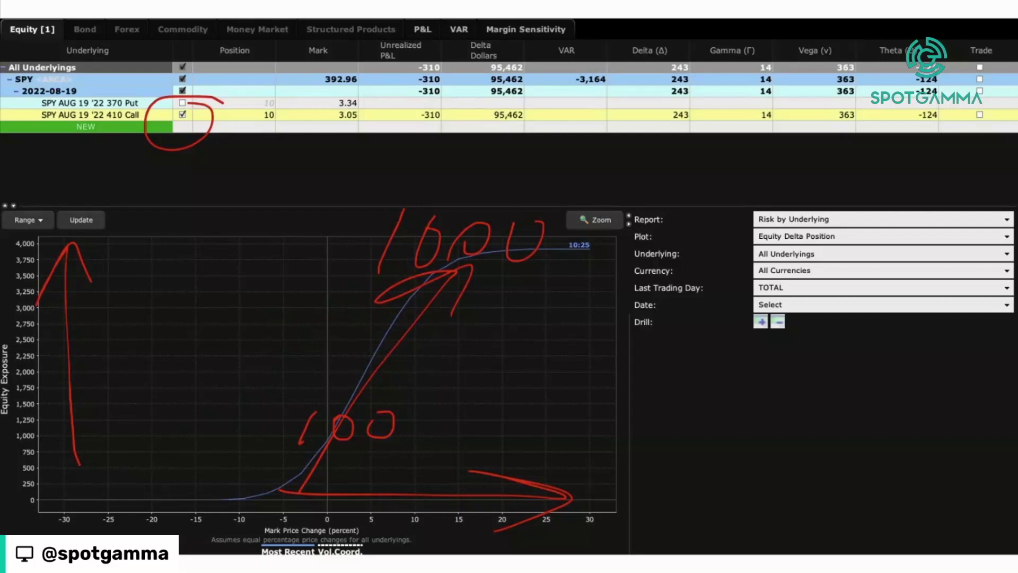
drag(184, 510, 442, 357)
drag(611, 325, 618, 489)
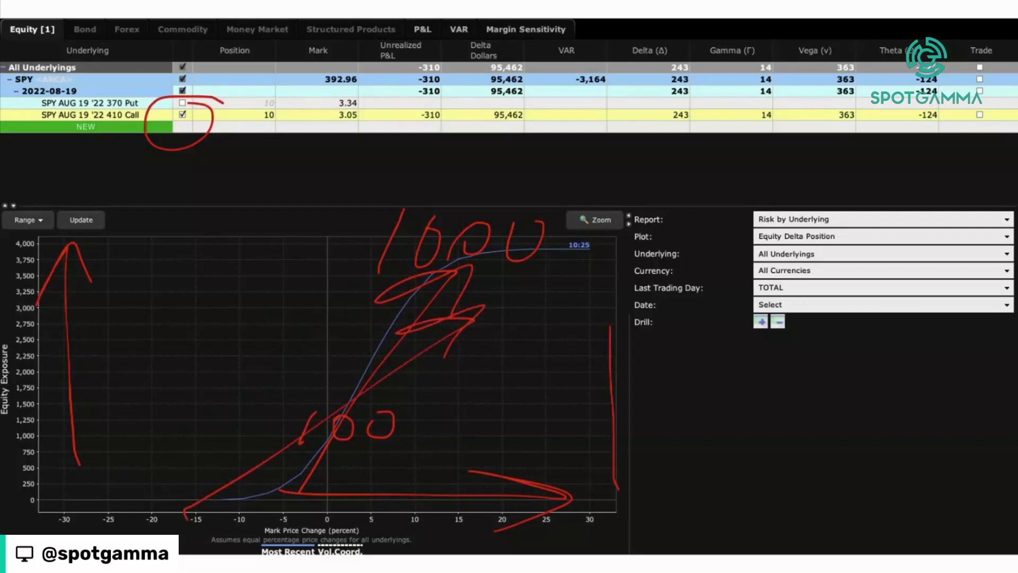
drag(562, 379, 649, 358)
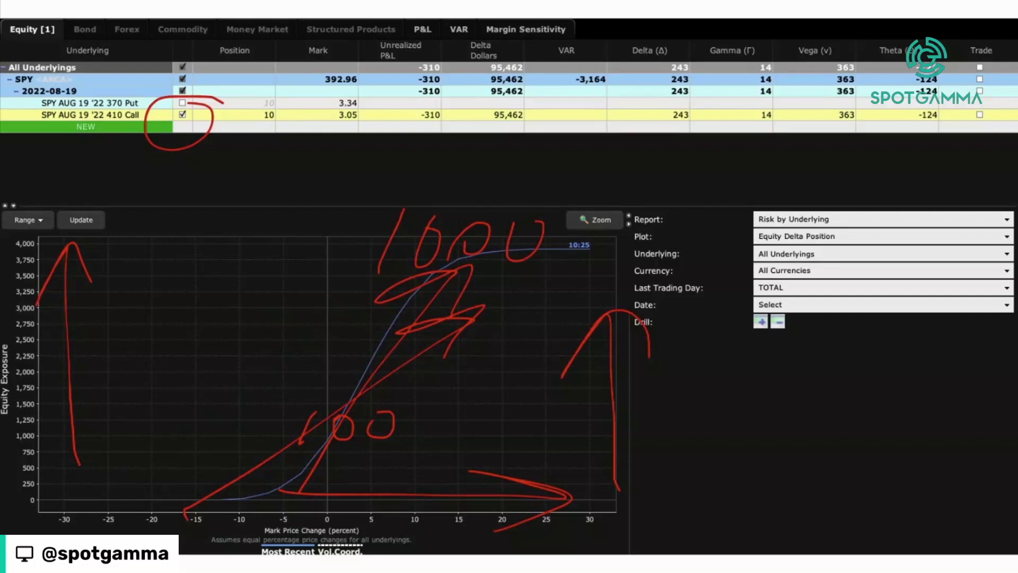
key(Escape)
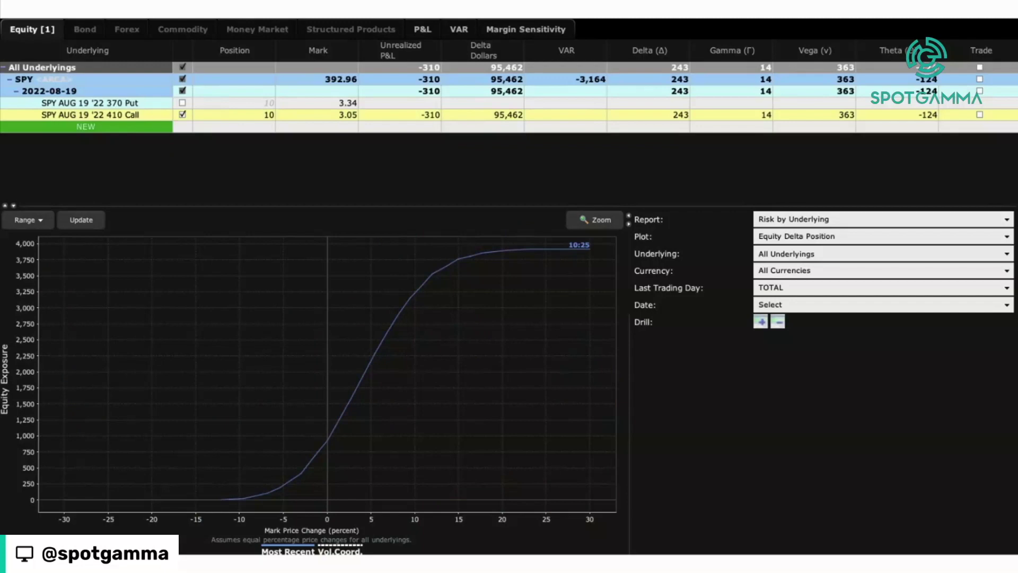